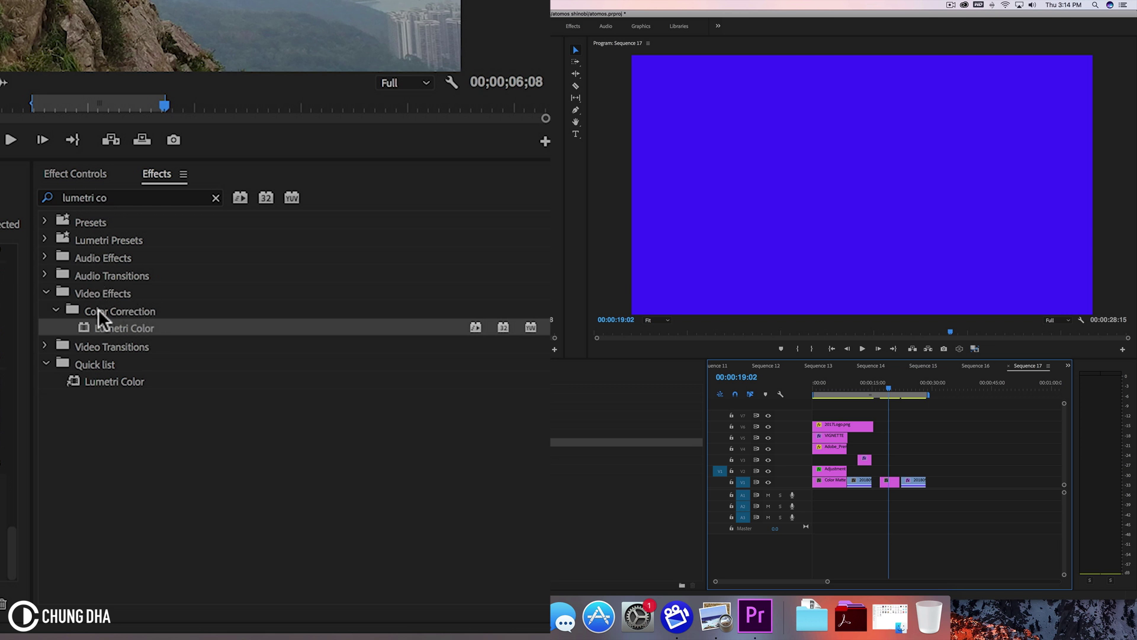
# Step: Apply Lumetri Color to the blue color matte clip and expand its Vignette controls
pyautogui.moveTo(131, 324); pyautogui.dragTo(744, 442)
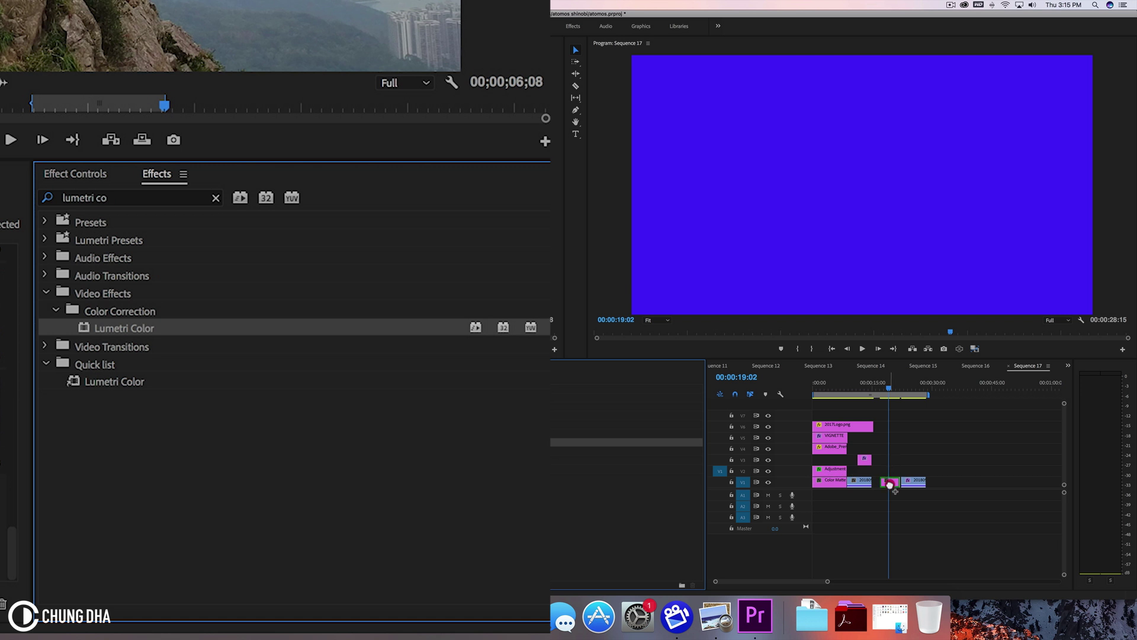
pyautogui.moveTo(744, 441); pyautogui.dragTo(890, 485)
pyautogui.click(60, 173)
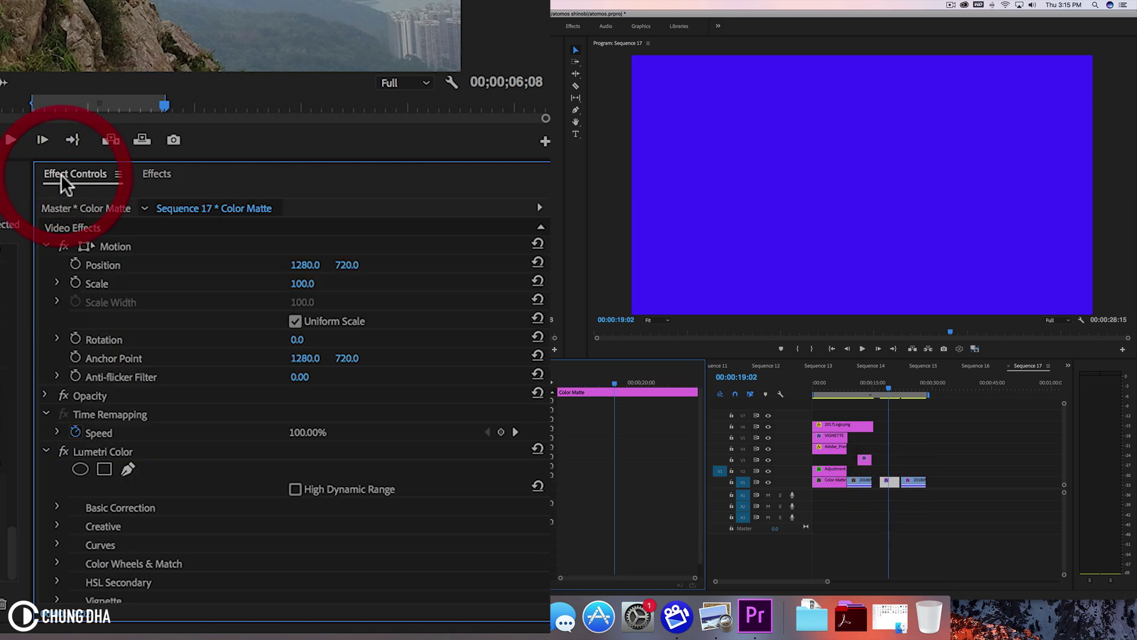
pyautogui.scroll(-1, 607, 462)
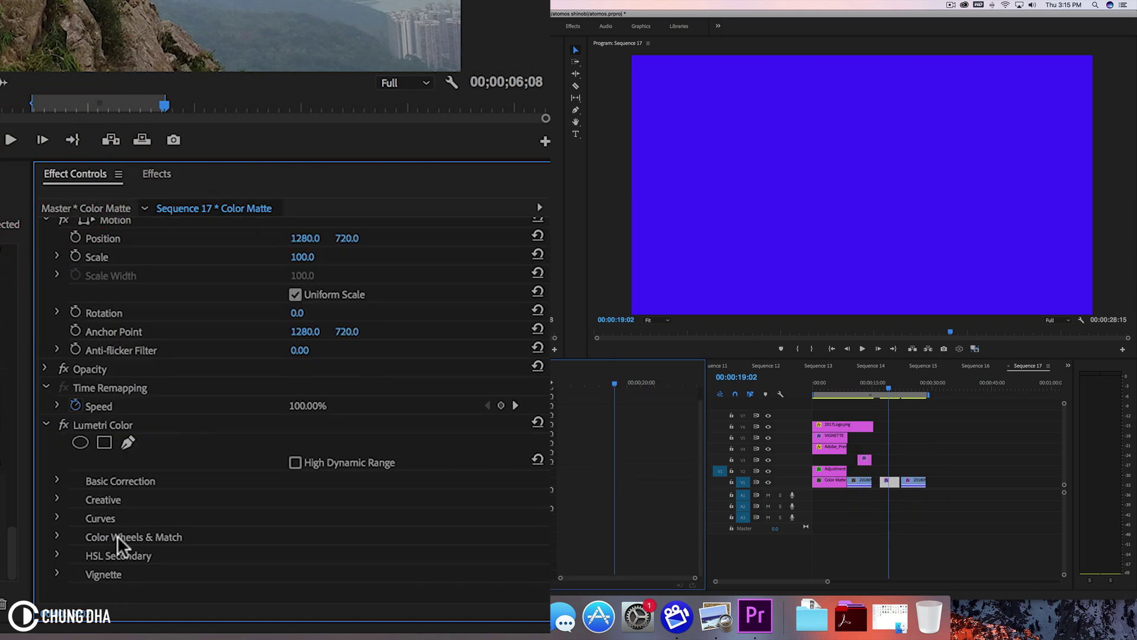
pyautogui.click(59, 574)
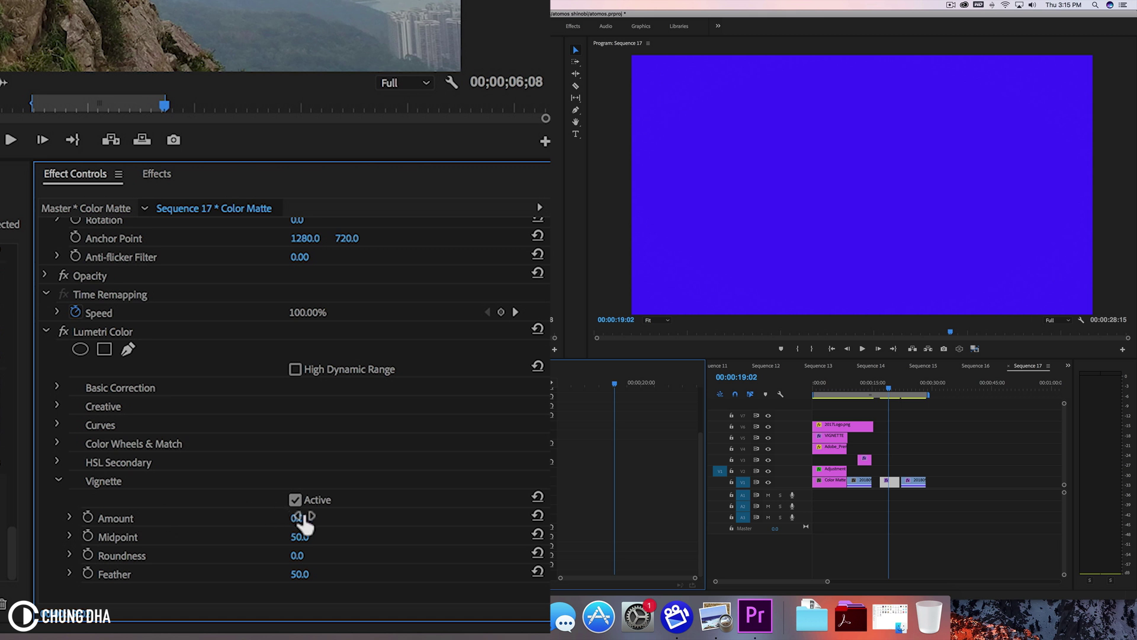
# Step: Darken the matte's edges with a soft vignette: midpoint 25, roundness -5, feather 100
pyautogui.moveTo(297, 518)
pyautogui.mouseDown()
pyautogui.moveTo(284, 518)
pyautogui.moveTo(311, 519)
pyautogui.moveTo(288, 518)
pyautogui.moveTo(282, 536)
pyautogui.moveTo(320, 538)
pyautogui.moveTo(288, 537)
pyautogui.mouseUp()
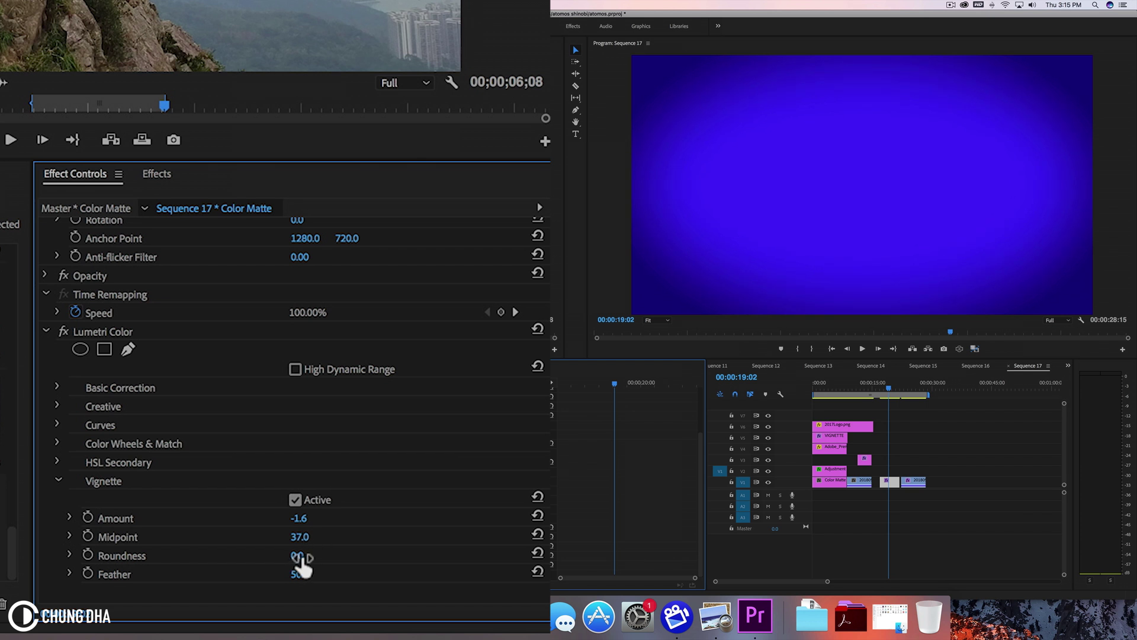
pyautogui.moveTo(298, 556)
pyautogui.mouseDown()
pyautogui.moveTo(263, 555)
pyautogui.moveTo(340, 556)
pyautogui.moveTo(338, 574)
pyautogui.moveTo(311, 574)
pyautogui.mouseUp()
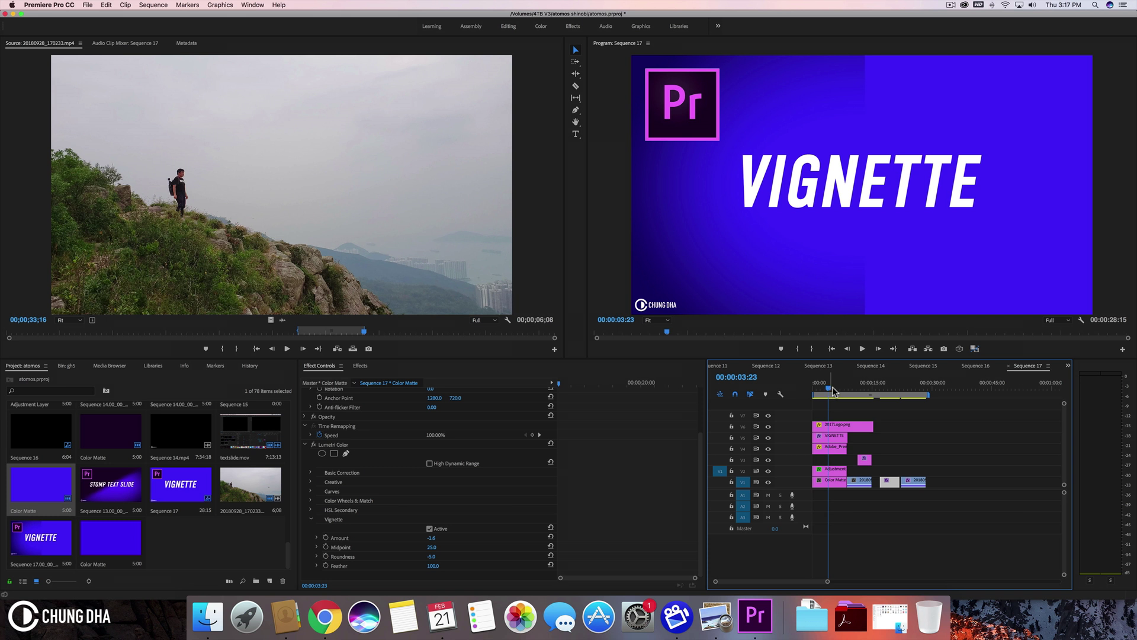
# Step: Create a new adjustment layer from the Project panel's New Item list
pyautogui.click(910, 386)
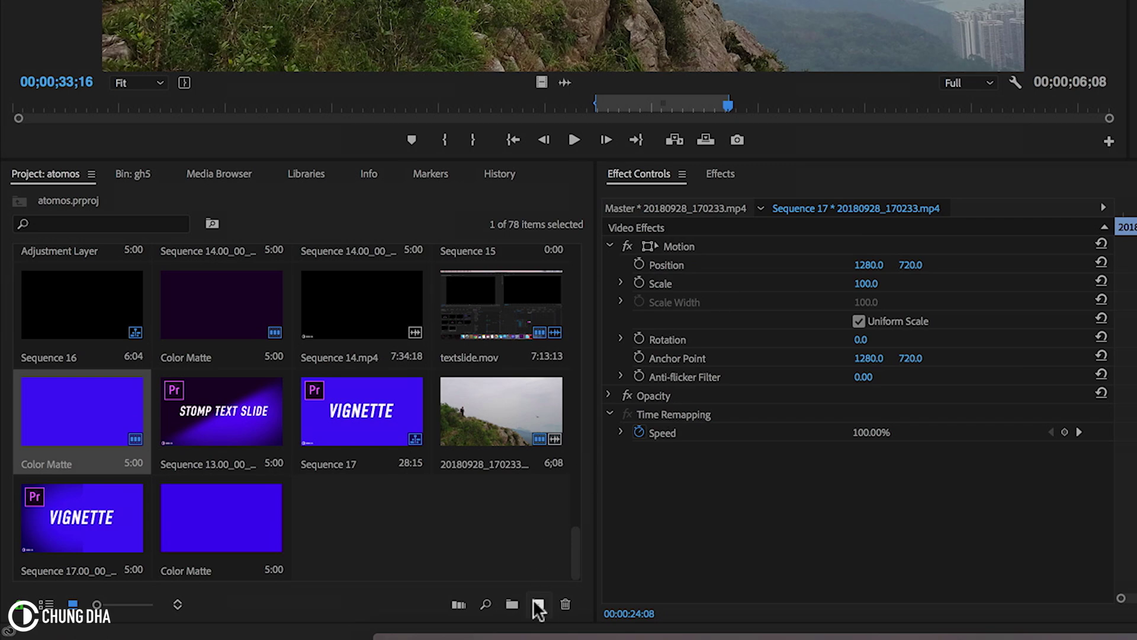
pyautogui.click(270, 581)
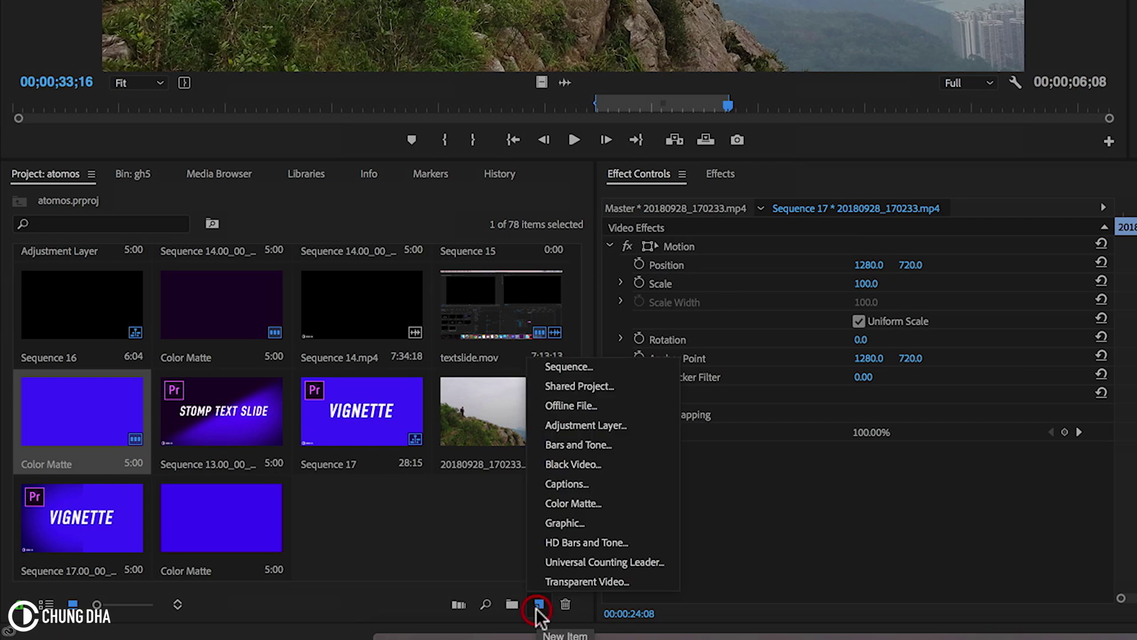
pyautogui.click(609, 434)
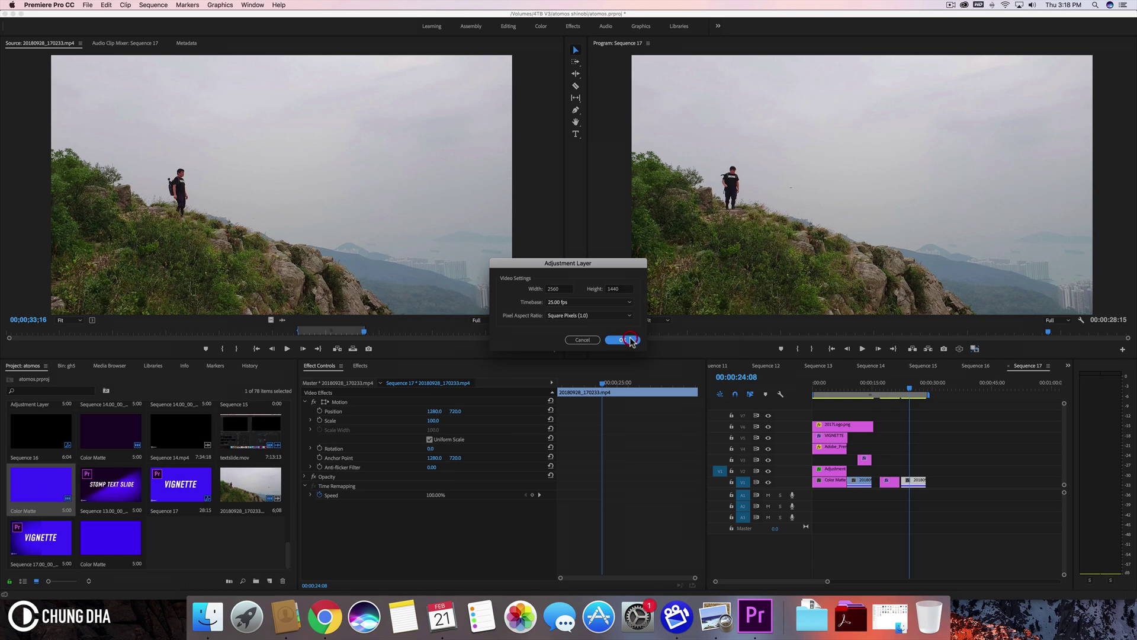
pyautogui.click(630, 341)
# Step: Place the adjustment layer on V2 above the hillside clip and extend it to cover the clip
pyautogui.moveTo(181, 544)
pyautogui.mouseDown()
pyautogui.moveTo(924, 474)
pyautogui.moveTo(915, 471)
pyautogui.mouseUp()
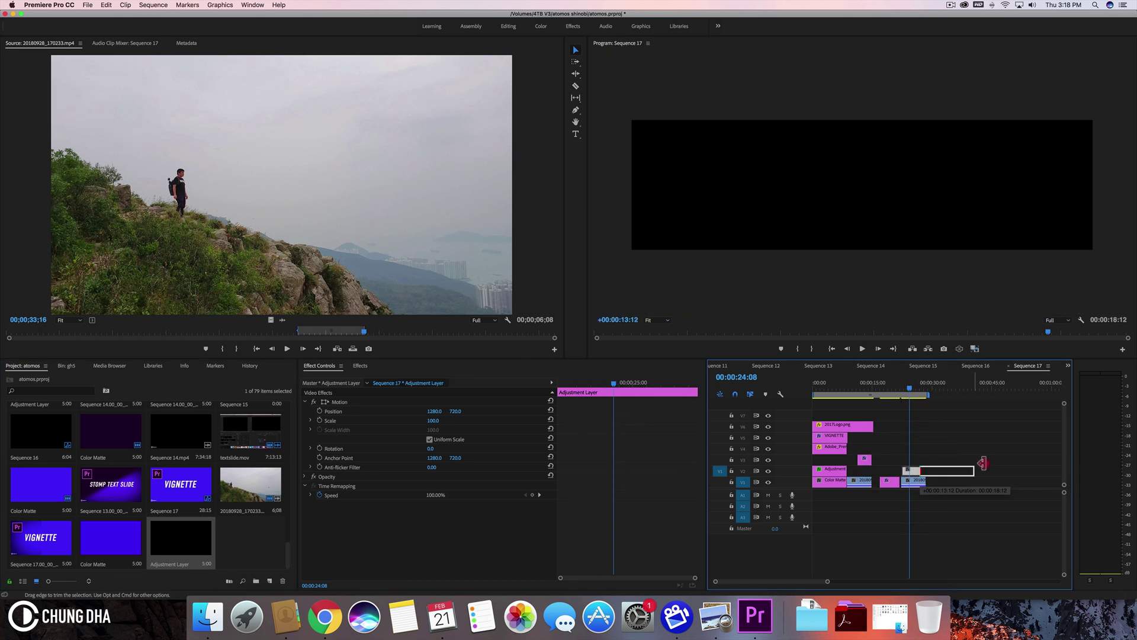
pyautogui.moveTo(924, 469); pyautogui.dragTo(994, 461)
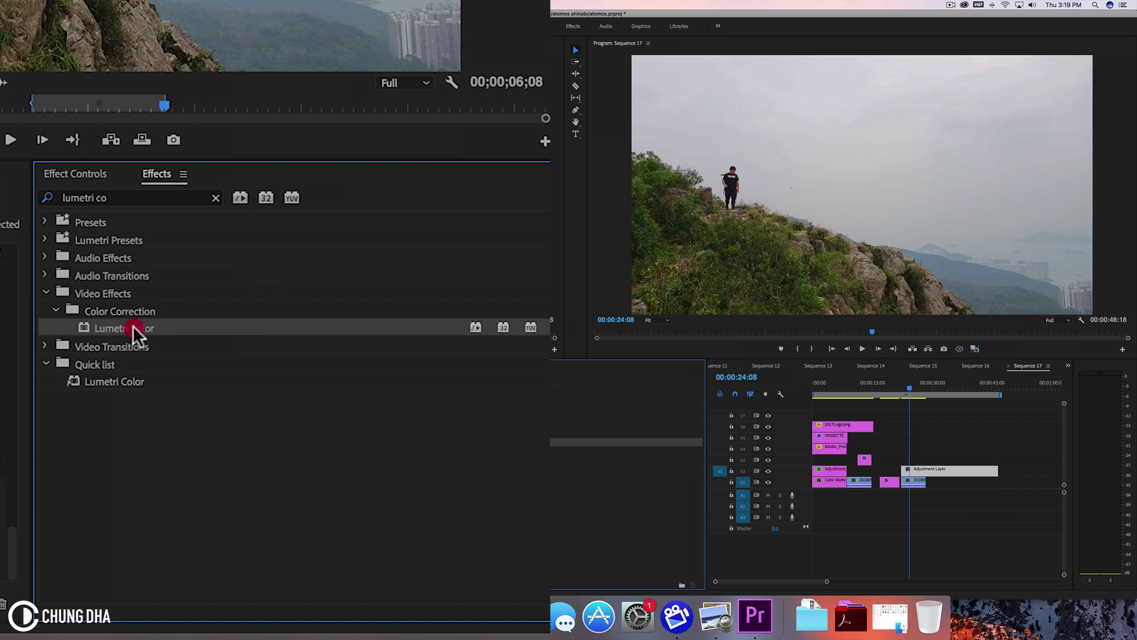
# Step: Apply Lumetri Color to the adjustment layer and expand its Vignette controls
pyautogui.moveTo(137, 321); pyautogui.dragTo(928, 472)
pyautogui.moveTo(684, 365); pyautogui.dragTo(949, 469)
pyautogui.scroll(-1, 211, 374)
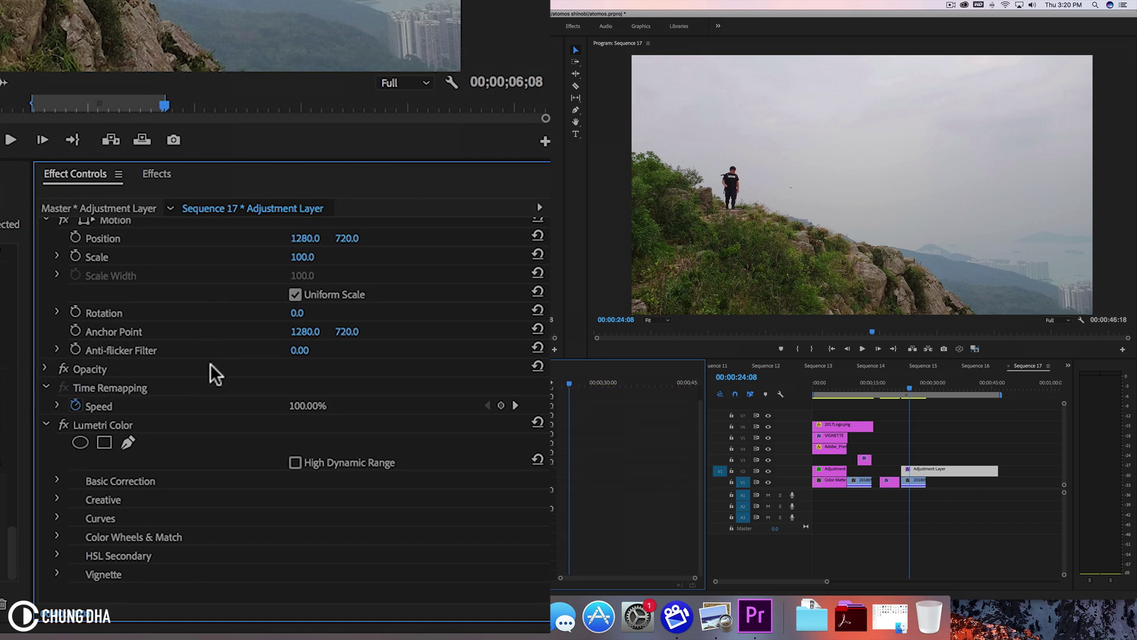
pyautogui.click(57, 574)
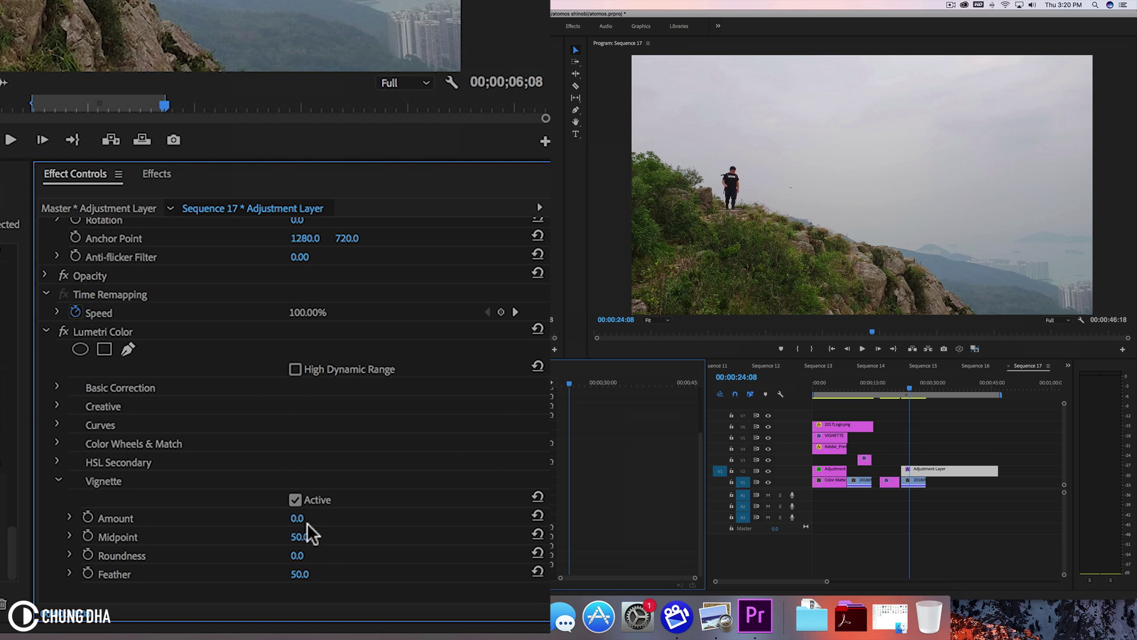
# Step: Dial in a subtle vignette on the hillside: amount -0.9, midpoint 44, roundness 1, feather 69
pyautogui.moveTo(297, 518); pyautogui.dragTo(285, 518)
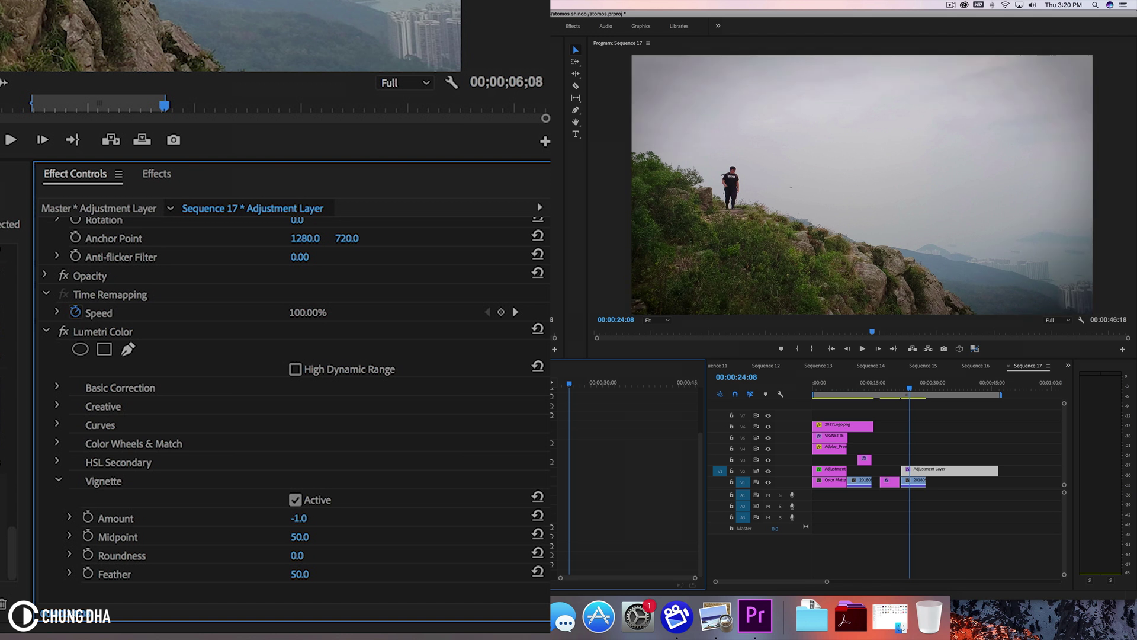
pyautogui.moveTo(300, 518)
pyautogui.mouseDown()
pyautogui.moveTo(282, 518)
pyautogui.moveTo(318, 521)
pyautogui.mouseUp()
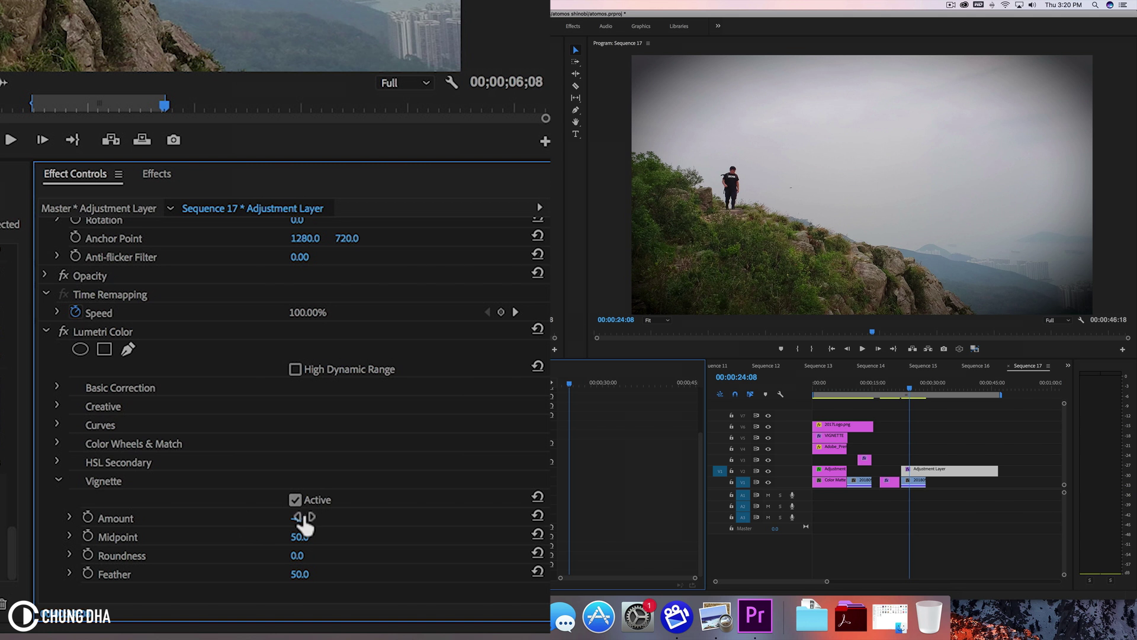
pyautogui.moveTo(299, 518)
pyautogui.mouseDown()
pyautogui.moveTo(337, 518)
pyautogui.moveTo(311, 518)
pyautogui.mouseUp()
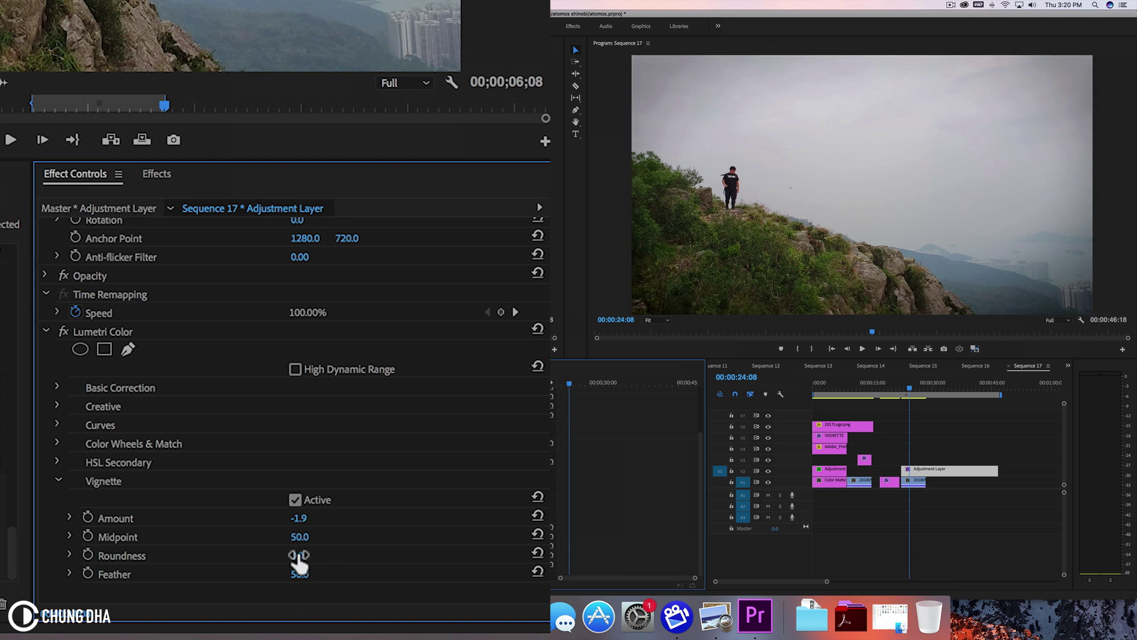
pyautogui.moveTo(302, 556)
pyautogui.mouseDown()
pyautogui.moveTo(318, 555)
pyautogui.moveTo(258, 574)
pyautogui.moveTo(338, 574)
pyautogui.mouseUp()
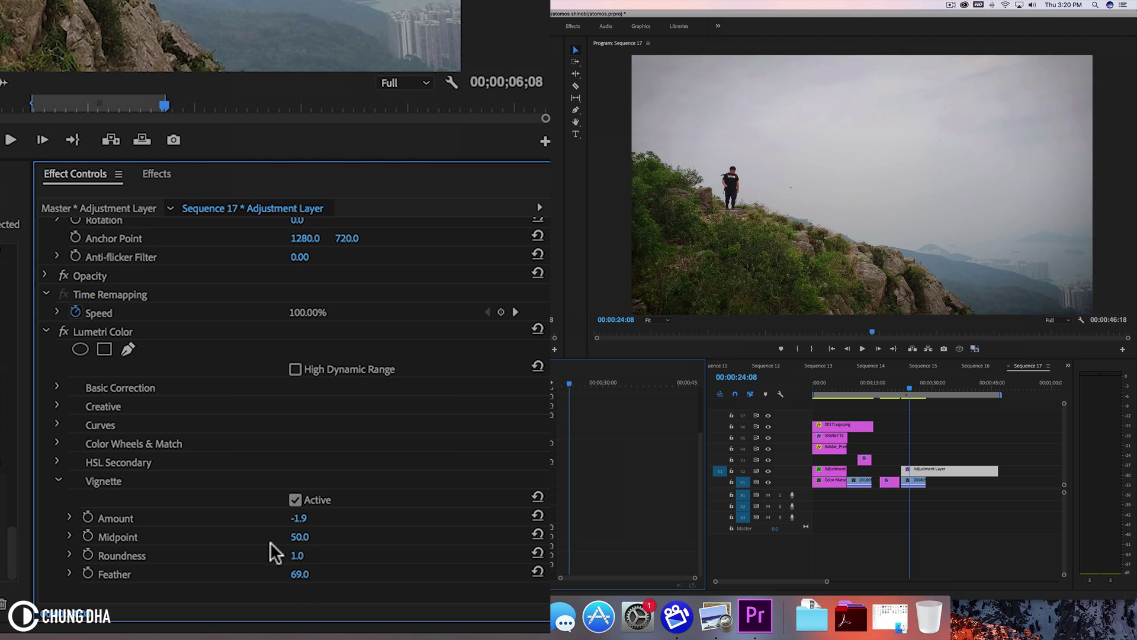
pyautogui.moveTo(303, 538); pyautogui.dragTo(296, 538)
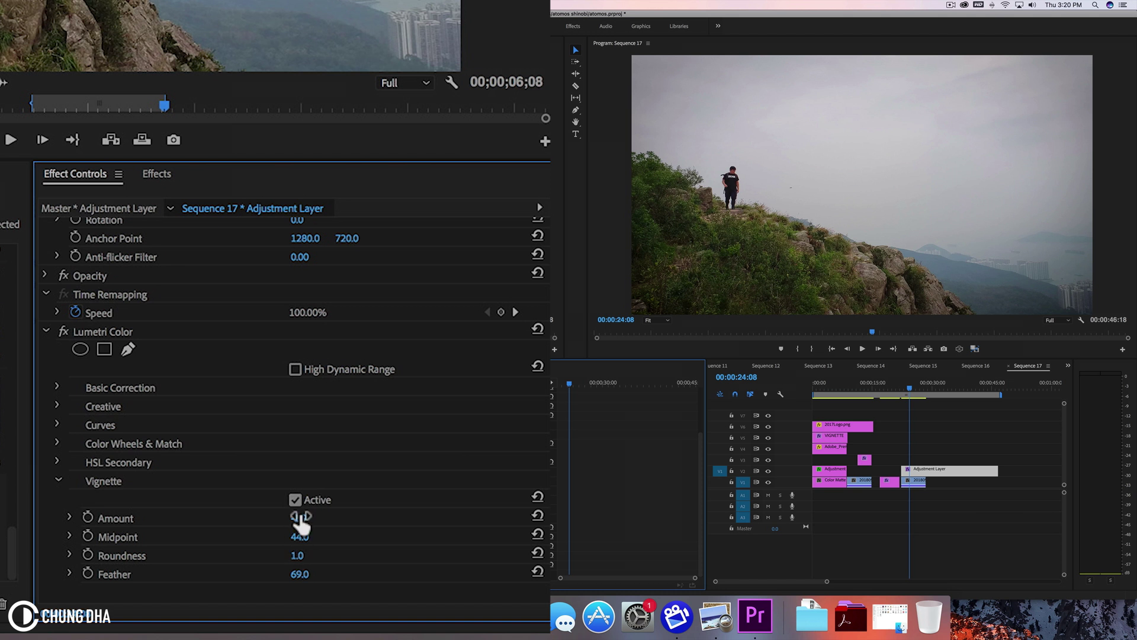
pyautogui.moveTo(298, 518); pyautogui.dragTo(314, 518)
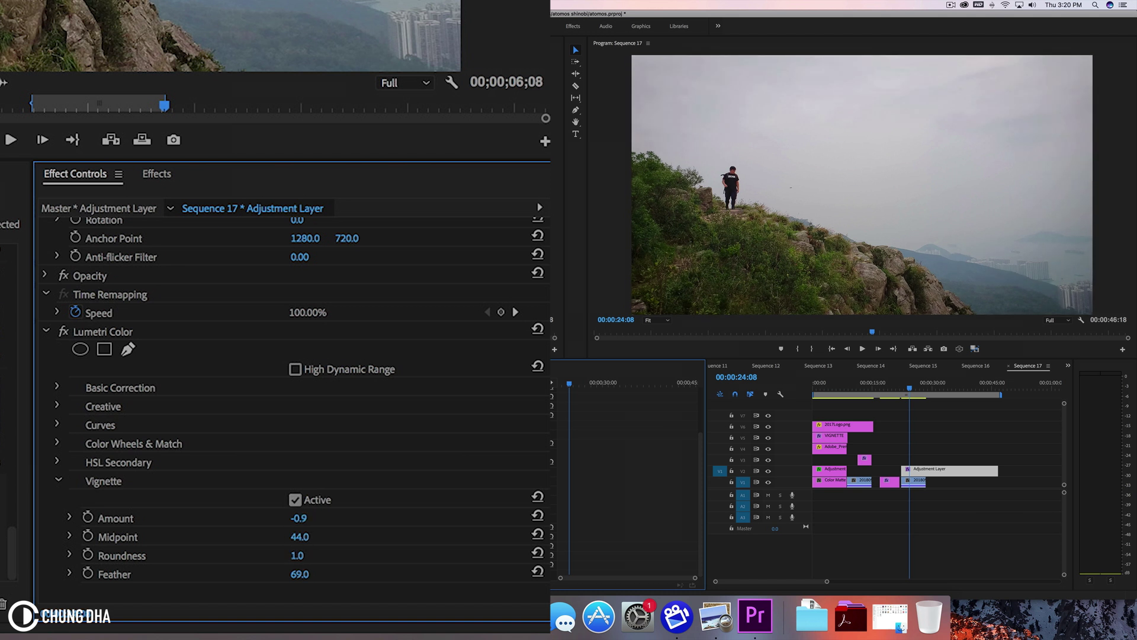
pyautogui.click(767, 477)
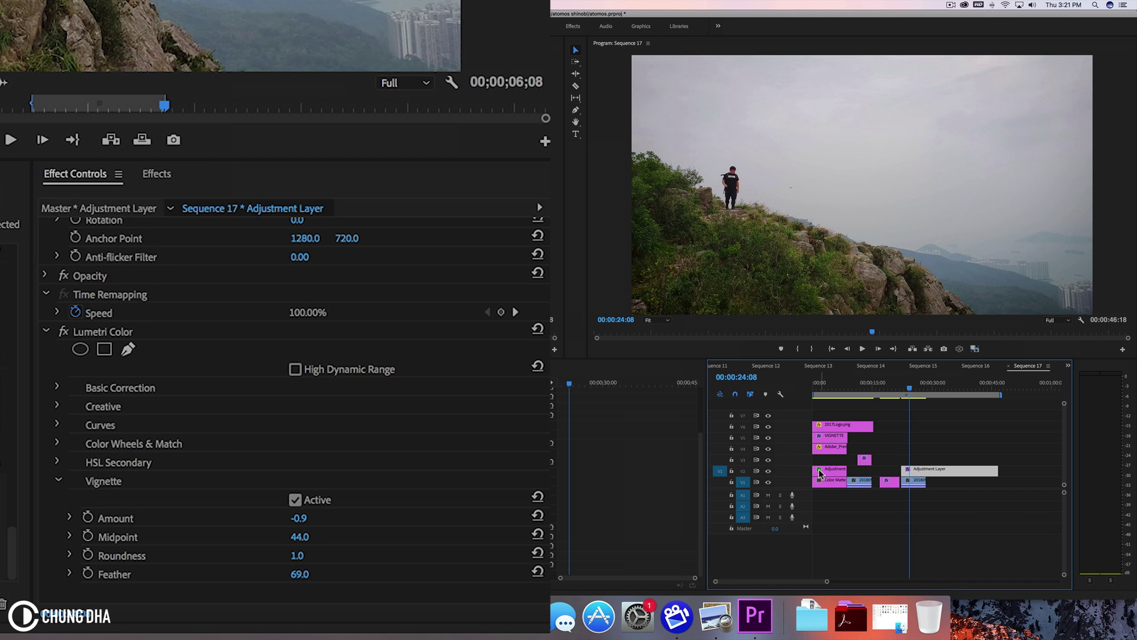
pyautogui.click(769, 472)
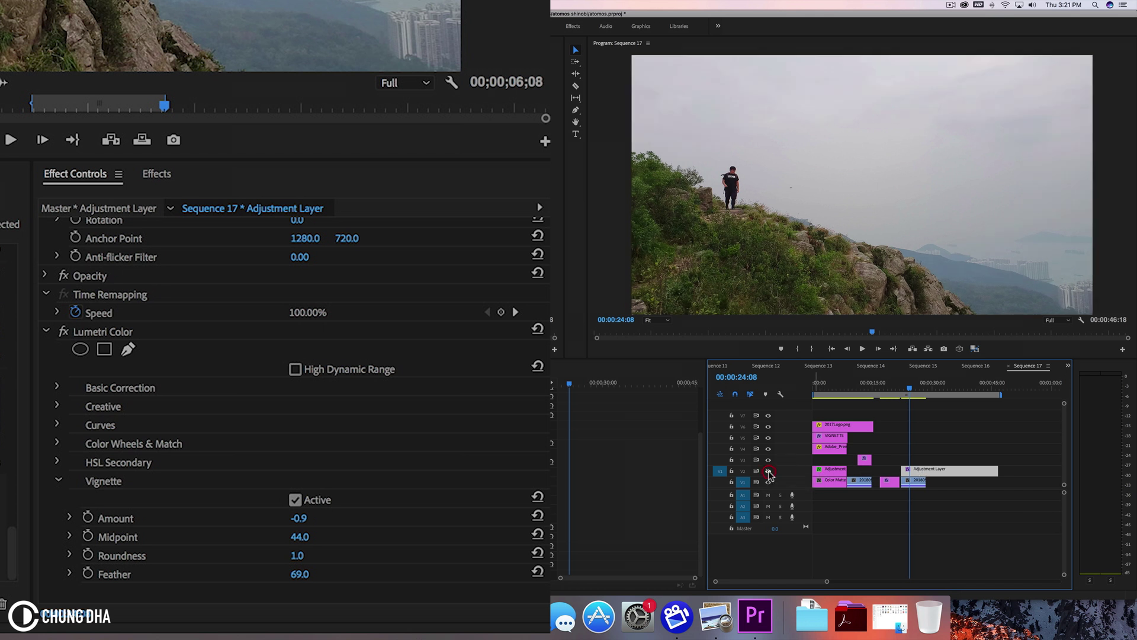
pyautogui.click(769, 472)
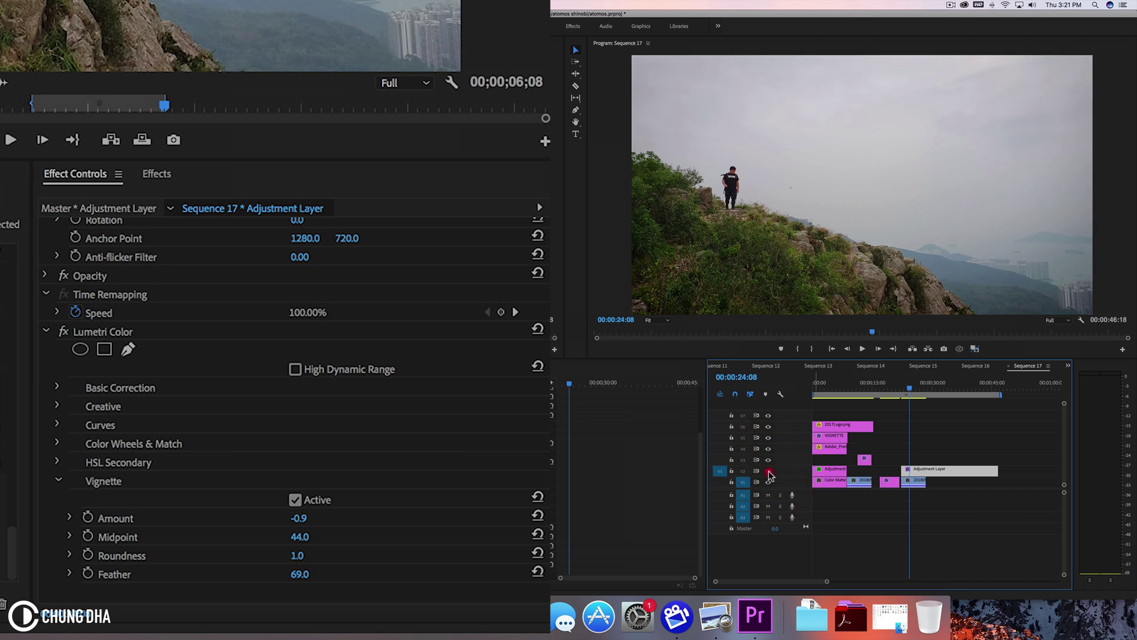
pyautogui.click(768, 472)
pyautogui.click(768, 472)
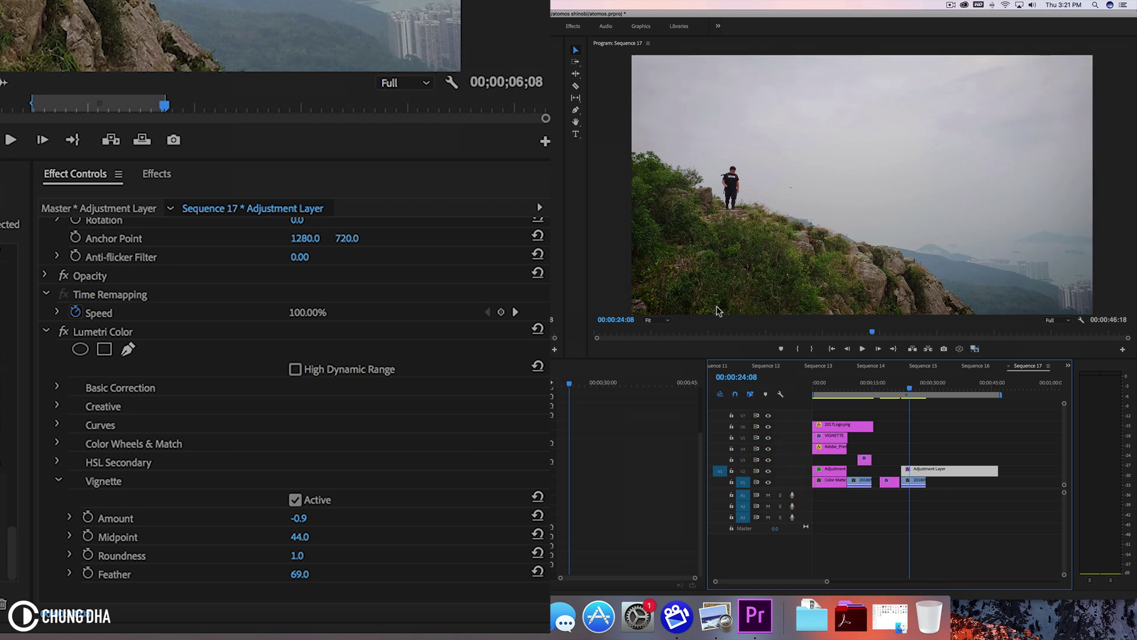